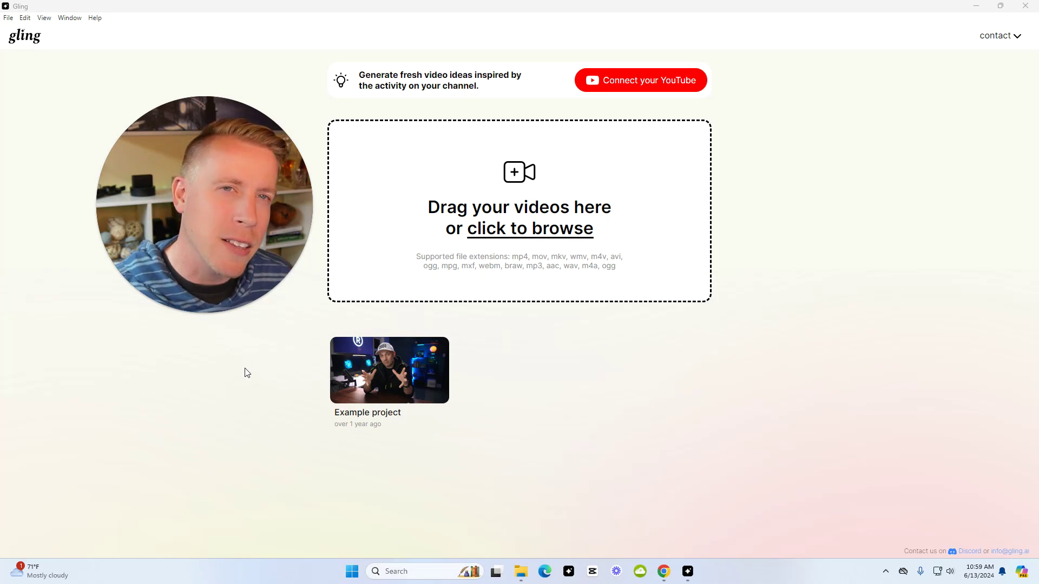
In Downloads, launch the raw 'how to use Gling AI' recording in VLC
{"action": "mouse_move", "coordinate": [238, 276]}
{"action": "left_mouse_down"}
{"action": "mouse_move", "coordinate": [851, 274]}
{"action": "mouse_move", "coordinate": [852, 288]}
{"action": "mouse_move", "coordinate": [291, 344]}
{"action": "left_mouse_up"}
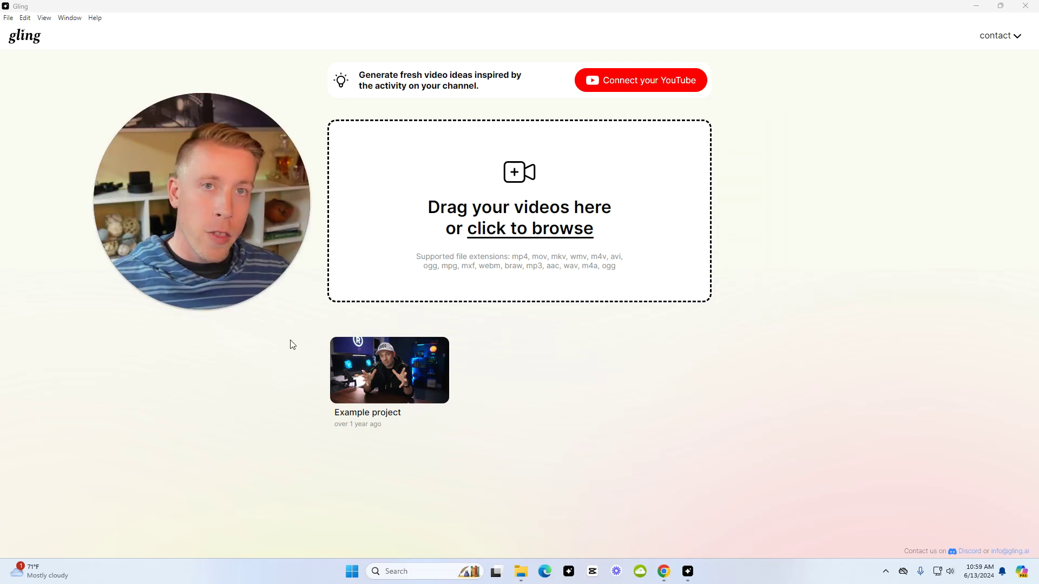
{"action": "left_click", "coordinate": [520, 571]}
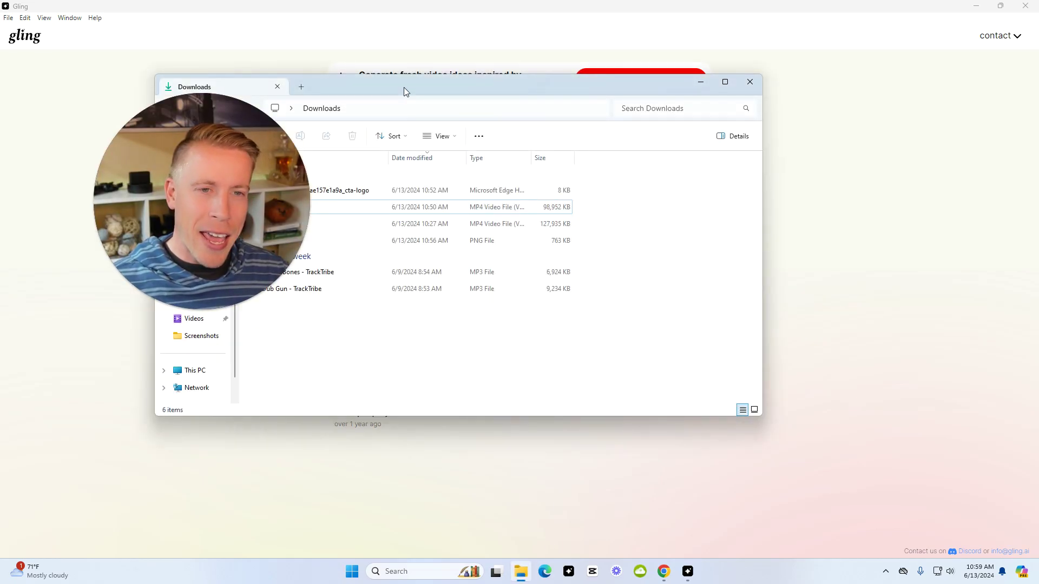
{"action": "left_click_drag", "start_coordinate": [404, 88], "coordinate": [577, 82]}
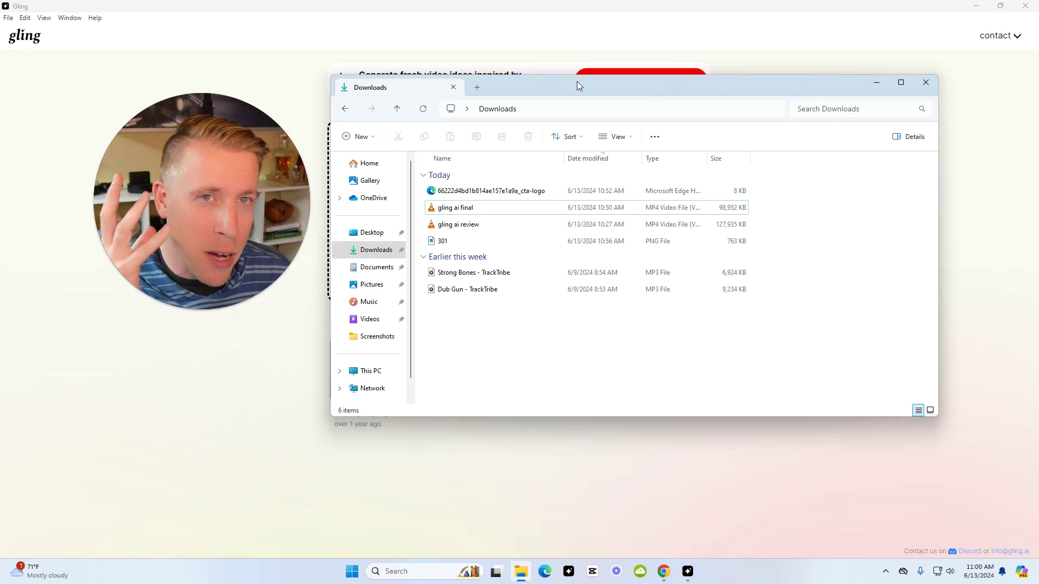
{"action": "left_click_drag", "start_coordinate": [577, 81], "coordinate": [565, 68]}
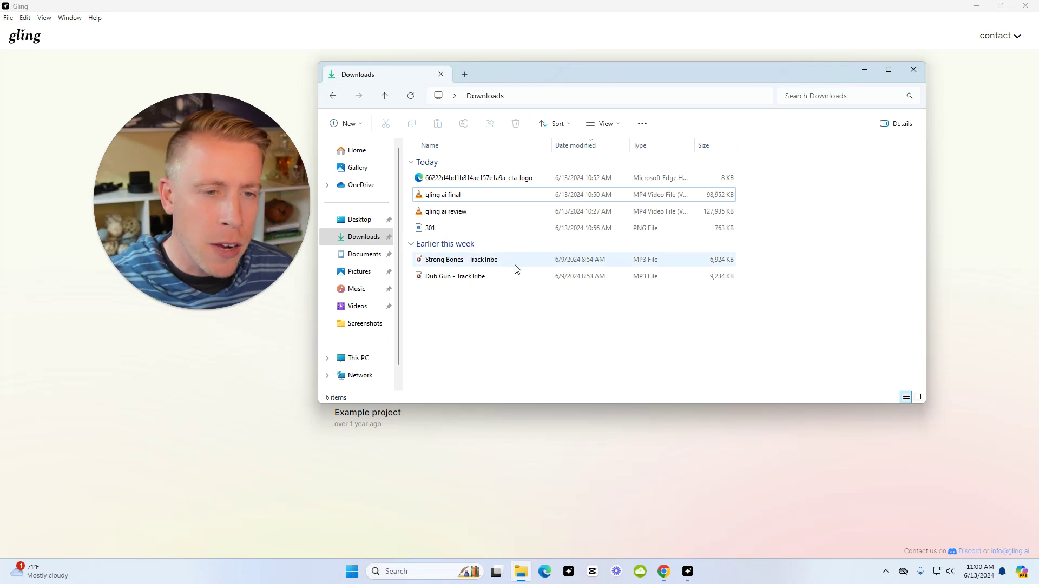
{"action": "left_click", "coordinate": [473, 200]}
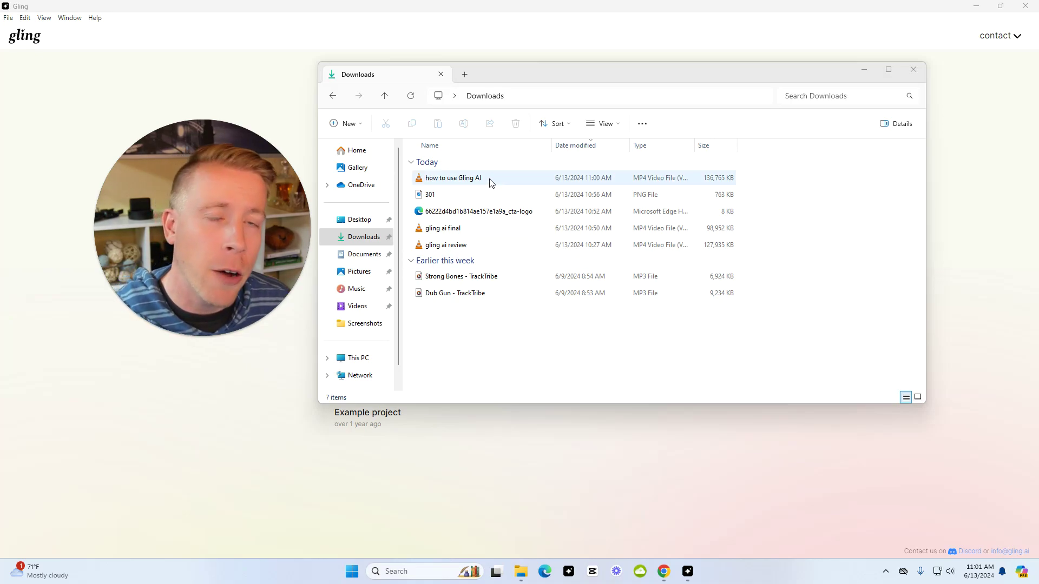
{"action": "double_click", "coordinate": [452, 178]}
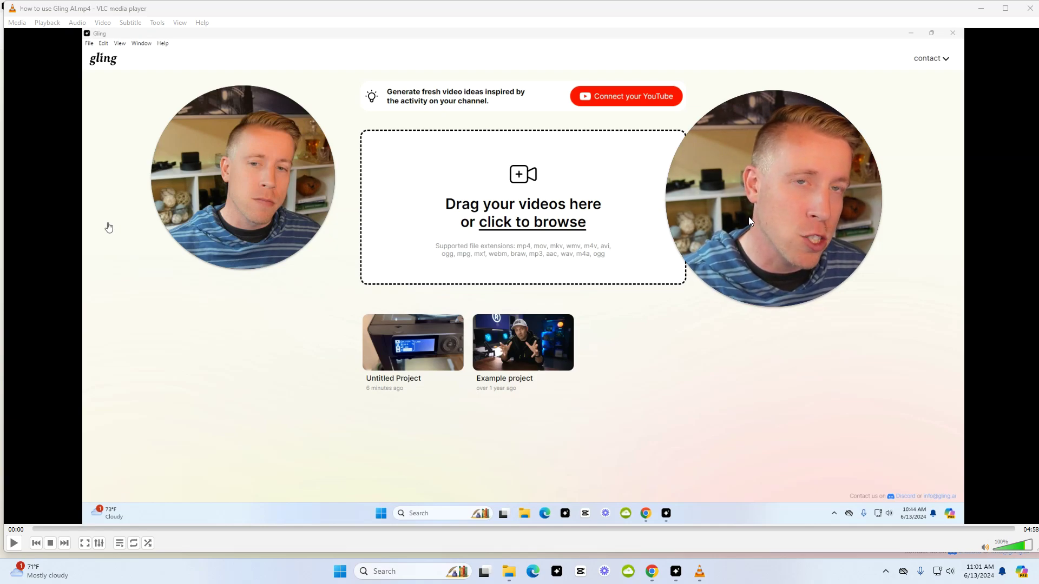
Play the opening seconds of the raw recording in VLC, then pause it
{"action": "left_click", "coordinate": [405, 265]}
{"action": "key", "text": "space"}
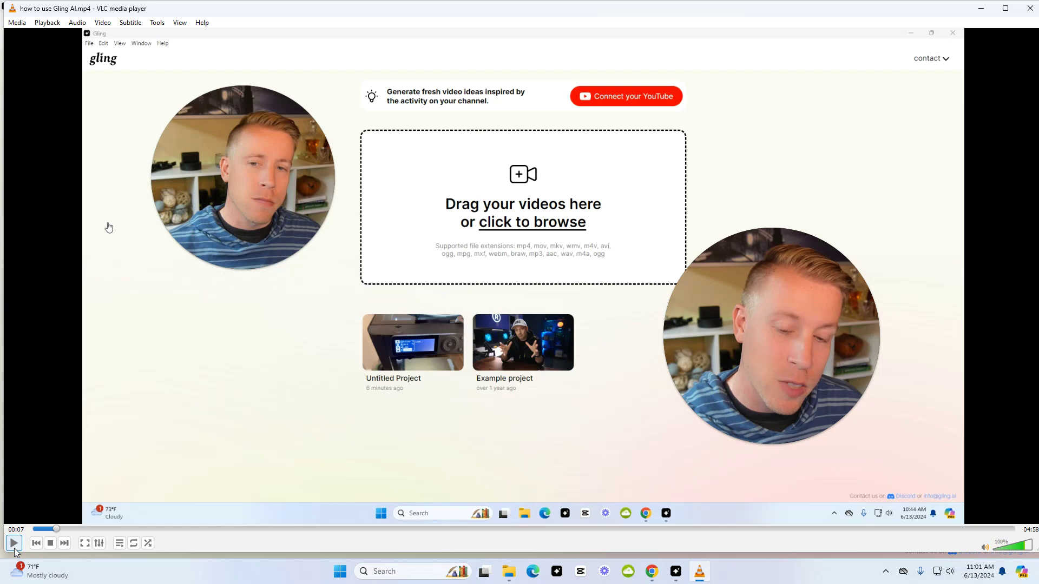
{"action": "left_click", "coordinate": [31, 254]}
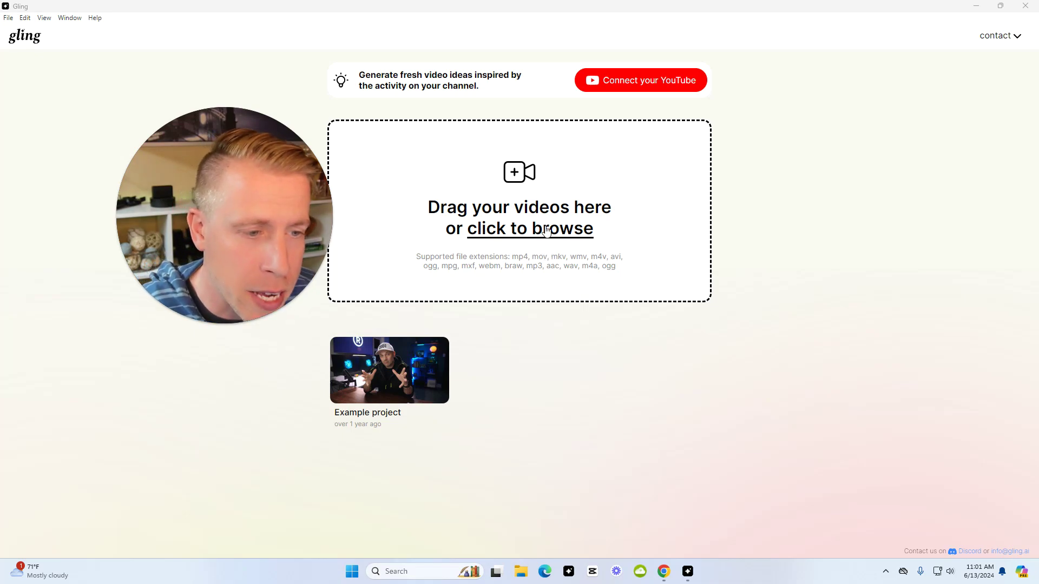
Import 'how to use Gling AI.mp4' from Downloads as a new Gling project and continue to enhancements
{"action": "left_click", "coordinate": [546, 230]}
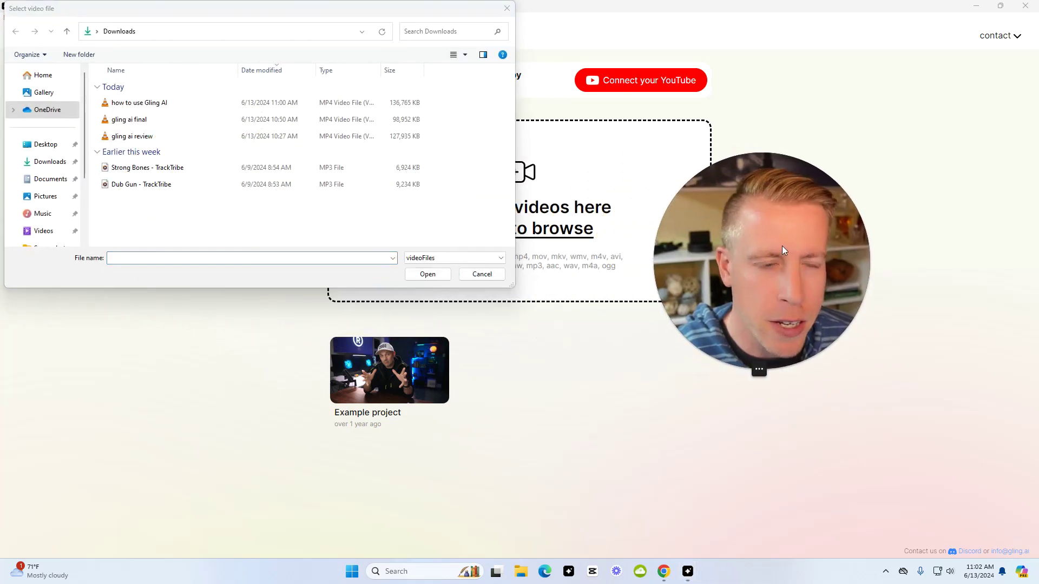
{"action": "double_click", "coordinate": [169, 106]}
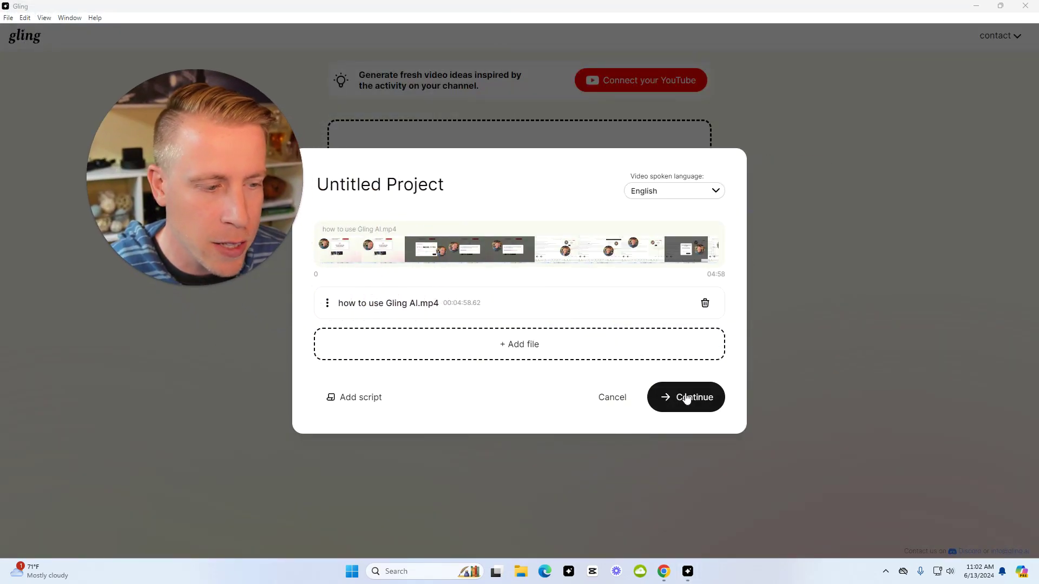
{"action": "left_click", "coordinate": [686, 397]}
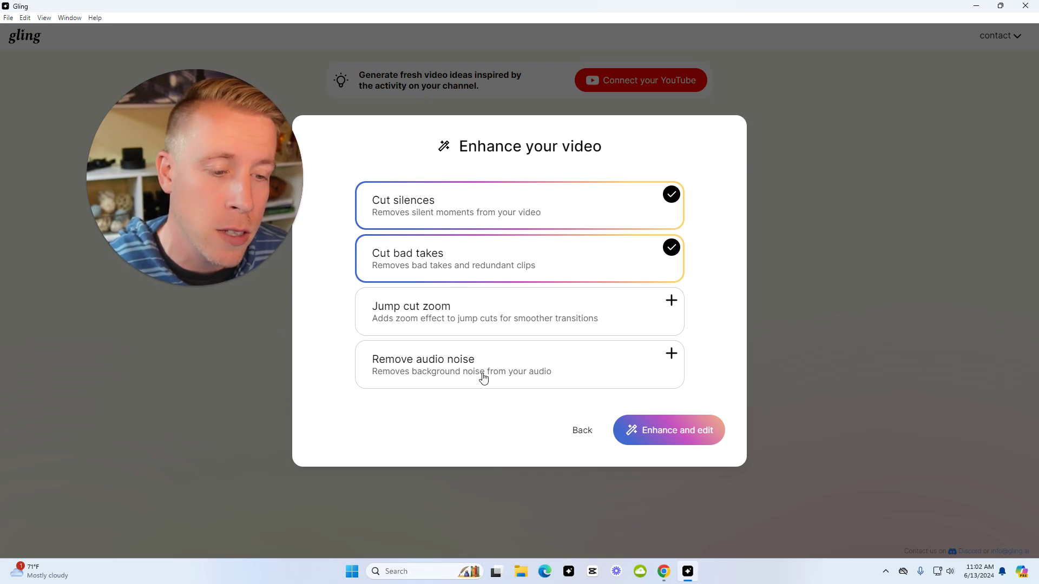
Disable Cut bad takes and run Enhance and edit, yielding an edit with 55 cuts
{"action": "left_click", "coordinate": [460, 257]}
{"action": "left_click", "coordinate": [665, 430]}
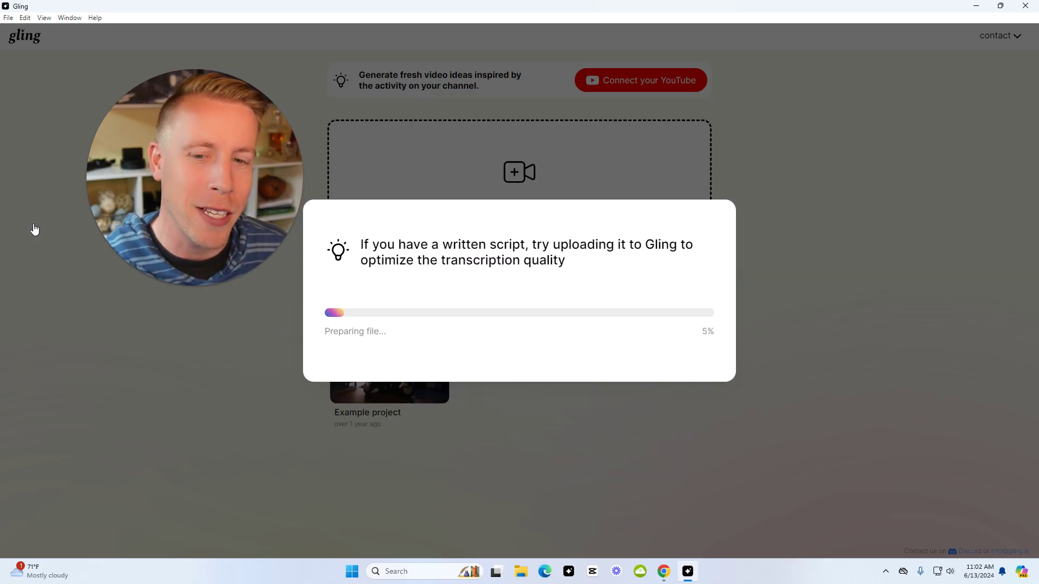
{"action": "left_click_drag", "start_coordinate": [208, 242], "coordinate": [195, 263]}
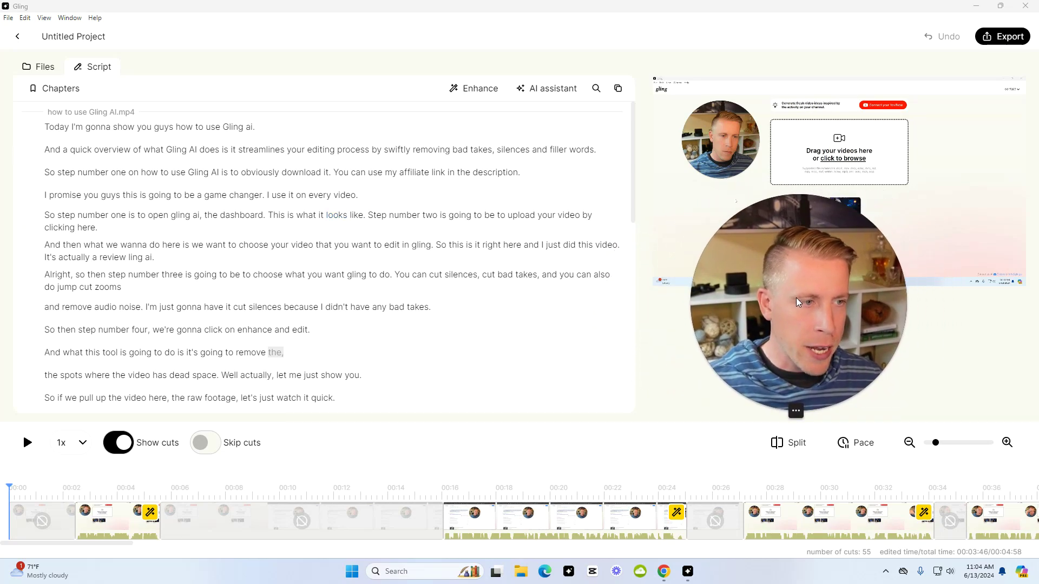
Enable Skip cuts and play the edited preview, then pause it
{"action": "left_click_drag", "start_coordinate": [796, 302], "coordinate": [745, 303]}
{"action": "left_click", "coordinate": [722, 413]}
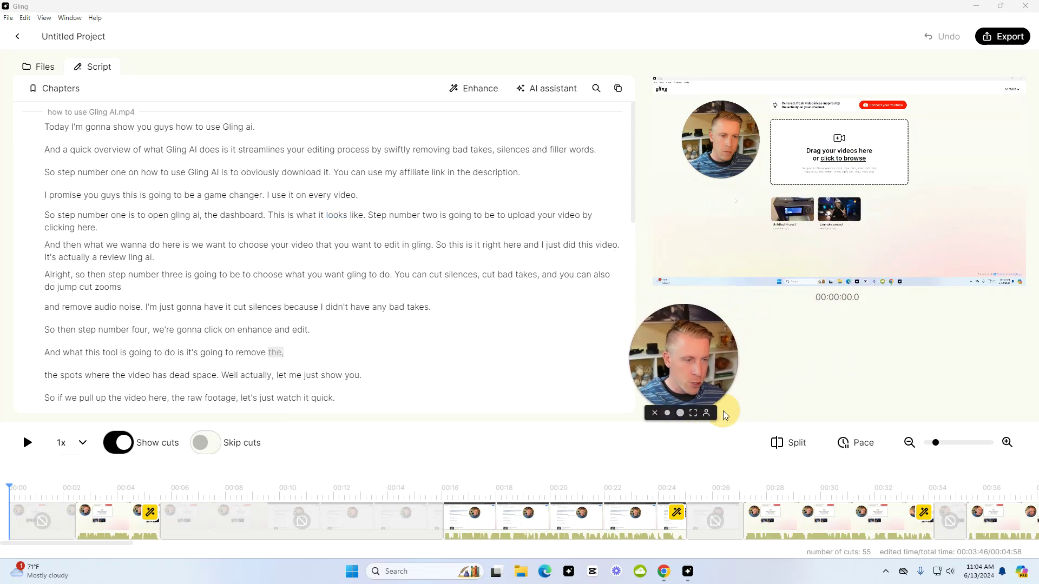
{"action": "left_click_drag", "start_coordinate": [719, 357], "coordinate": [735, 155]}
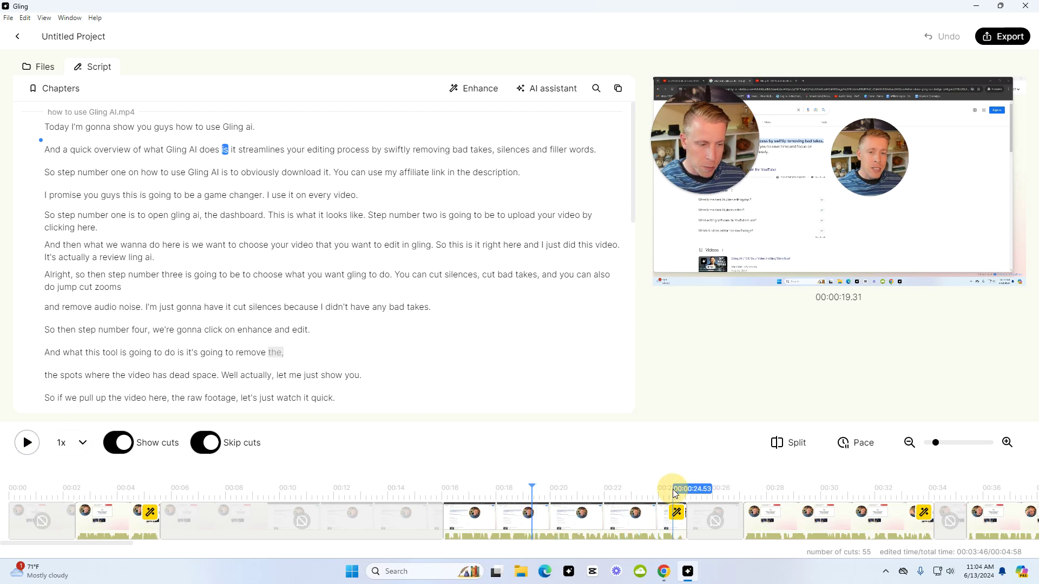
{"action": "left_click", "coordinate": [32, 442]}
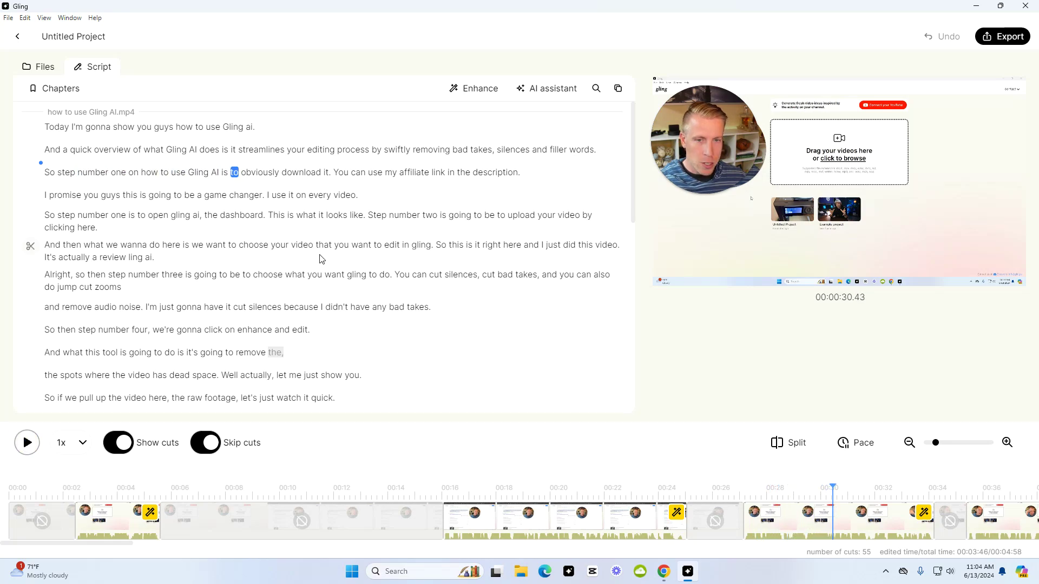
{"action": "left_click_drag", "start_coordinate": [720, 173], "coordinate": [703, 319]}
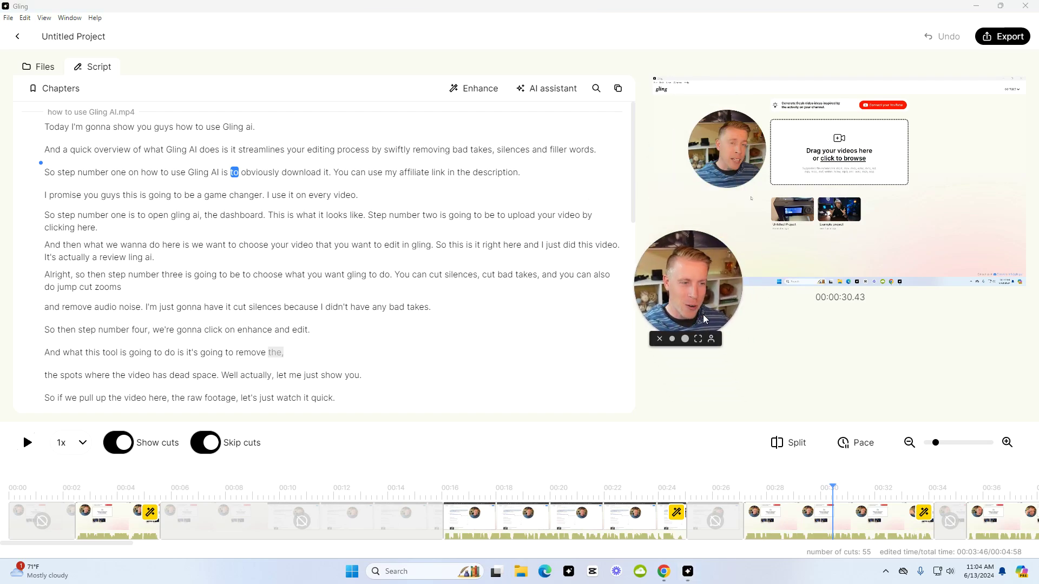
{"action": "left_click", "coordinate": [686, 338]}
{"action": "left_click_drag", "start_coordinate": [741, 284], "coordinate": [358, 272]}
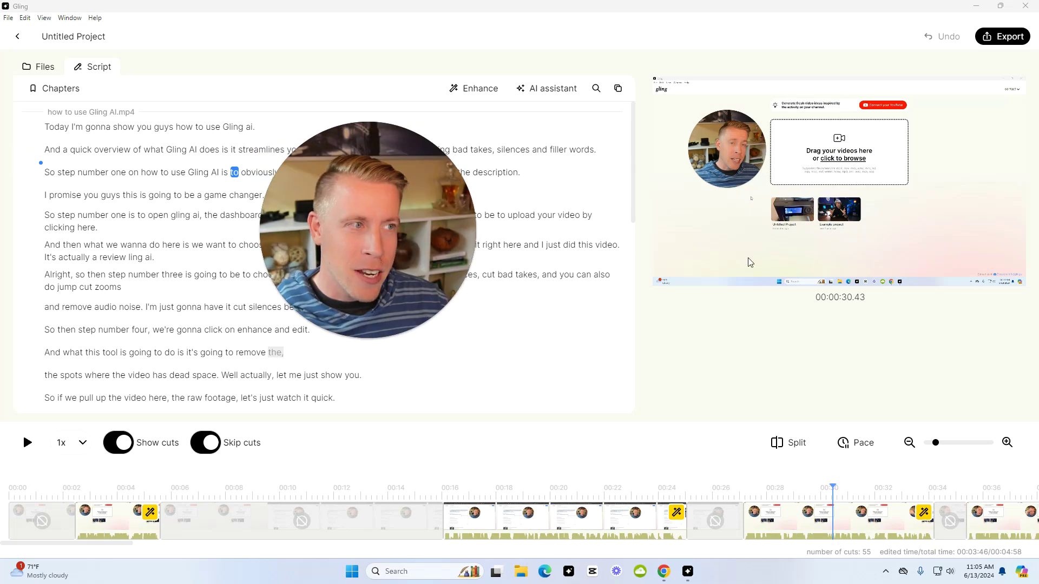
Export the edit as Video .mp4 named 'how to use gling ai final' into Downloads
{"action": "left_click", "coordinate": [998, 36]}
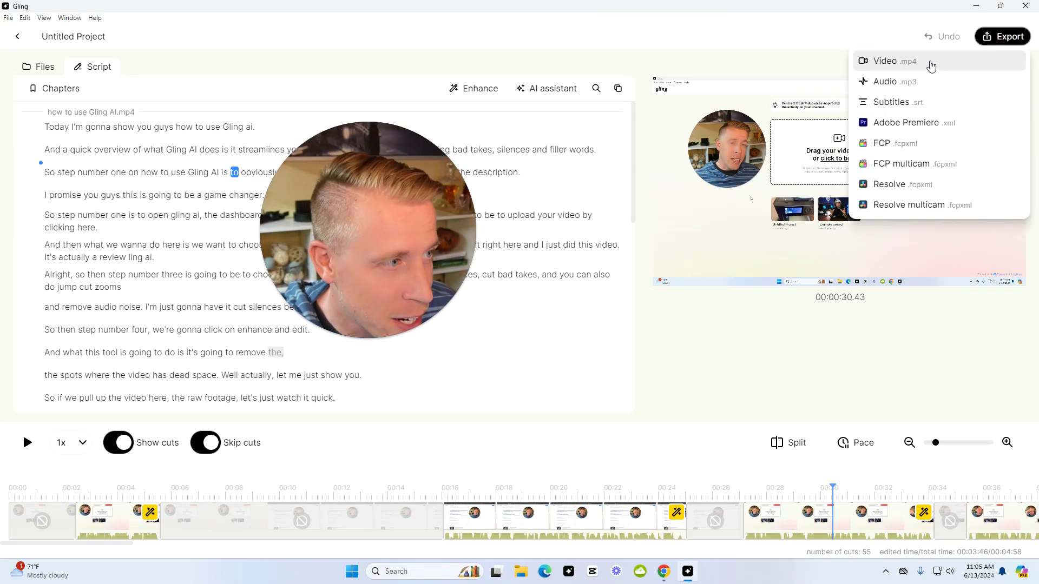
{"action": "left_click", "coordinate": [926, 62]}
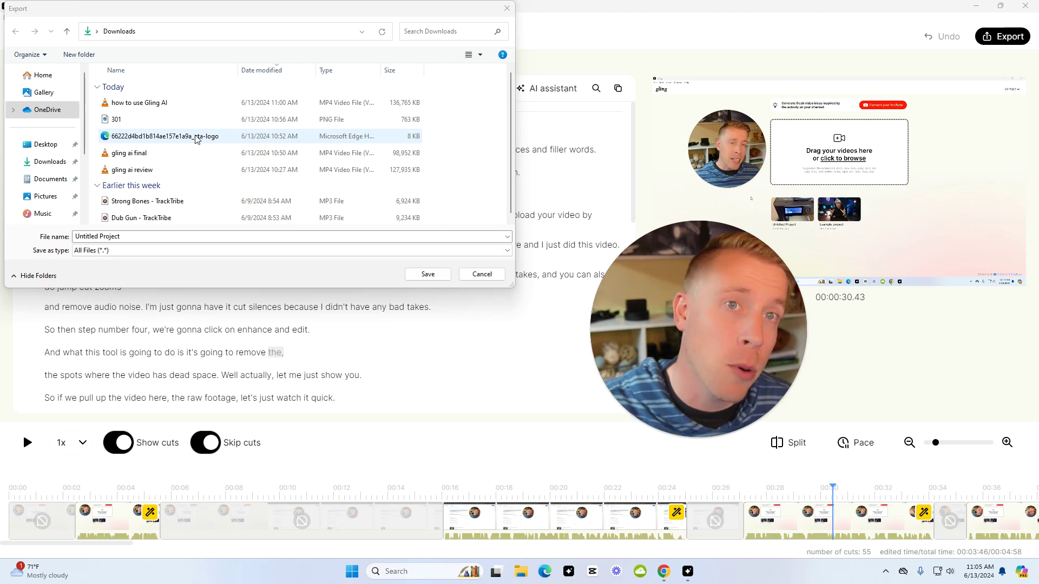
{"action": "left_click", "coordinate": [82, 236]}
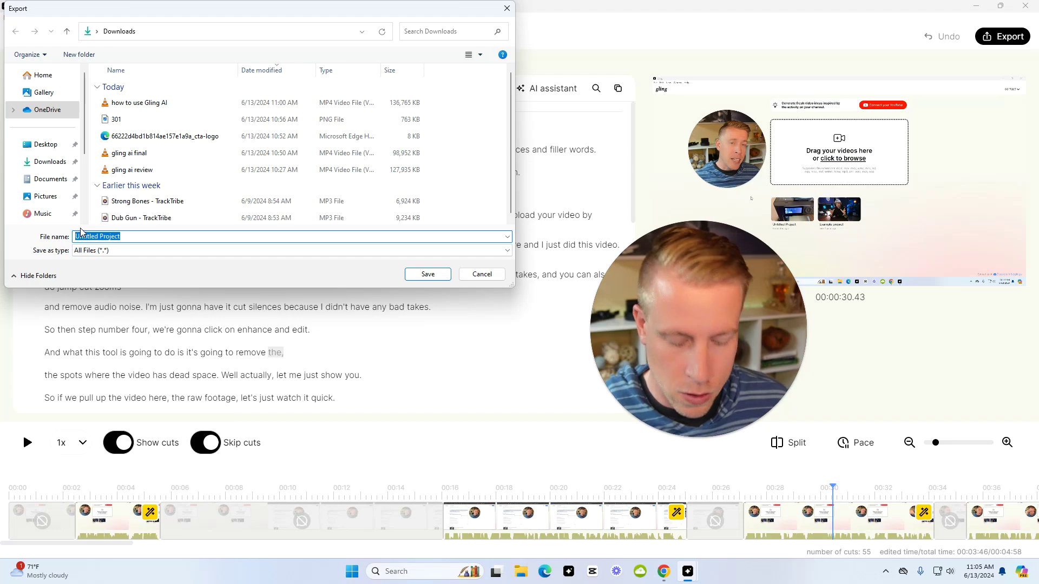
{"action": "type", "text": "how to use glin"}
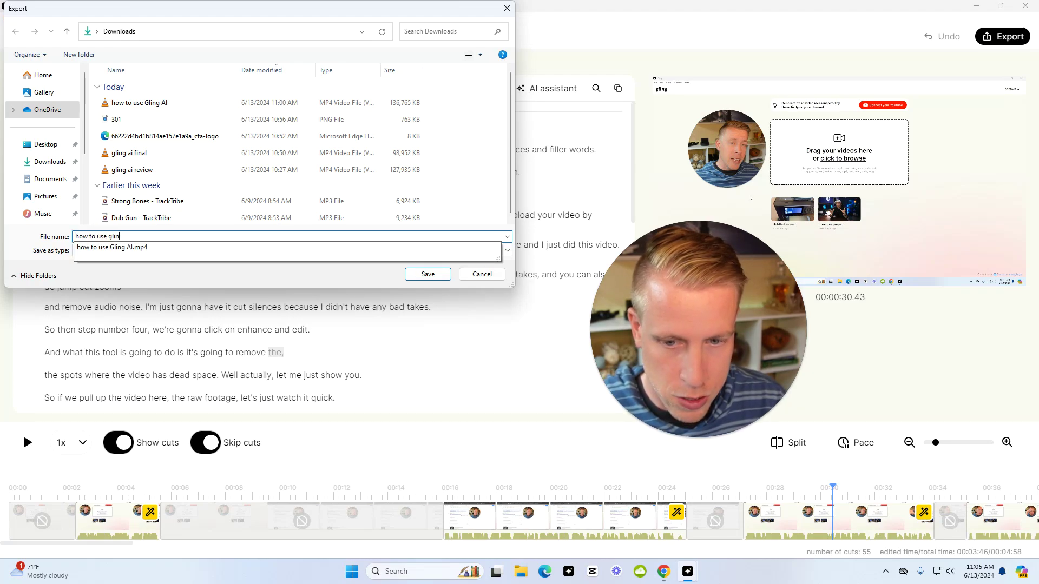
{"action": "type", "text": "g ai final"}
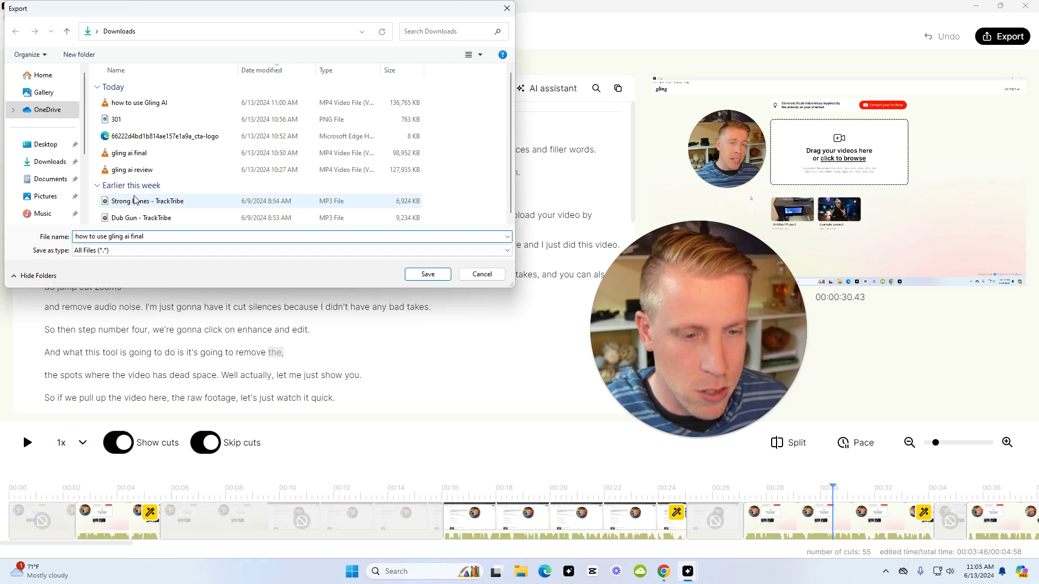
{"action": "left_click", "coordinate": [427, 274]}
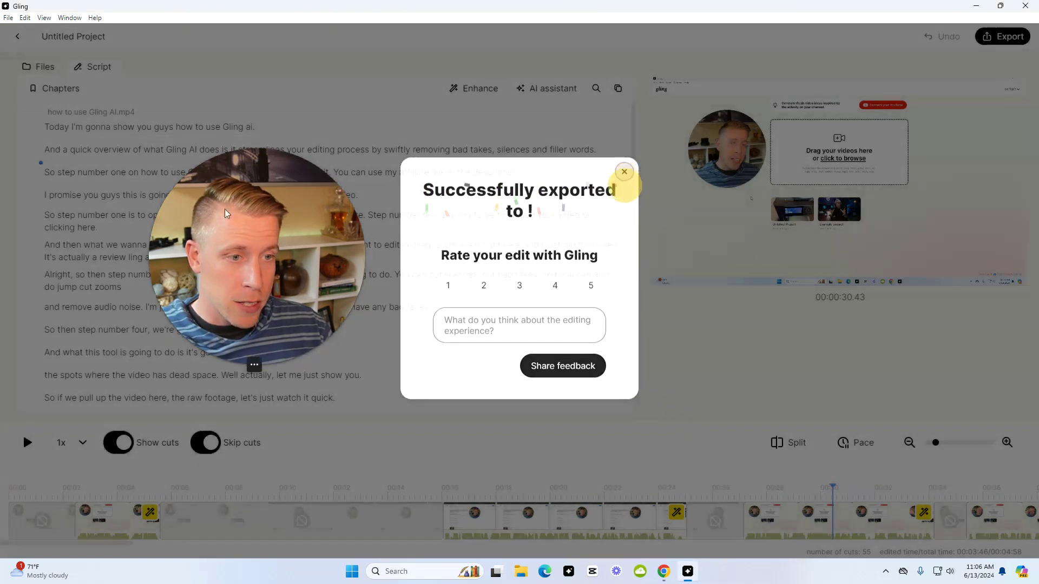
Dismiss the export success message and go to Downloads for the exported file
{"action": "left_click", "coordinate": [624, 185]}
{"action": "left_click", "coordinate": [363, 242]}
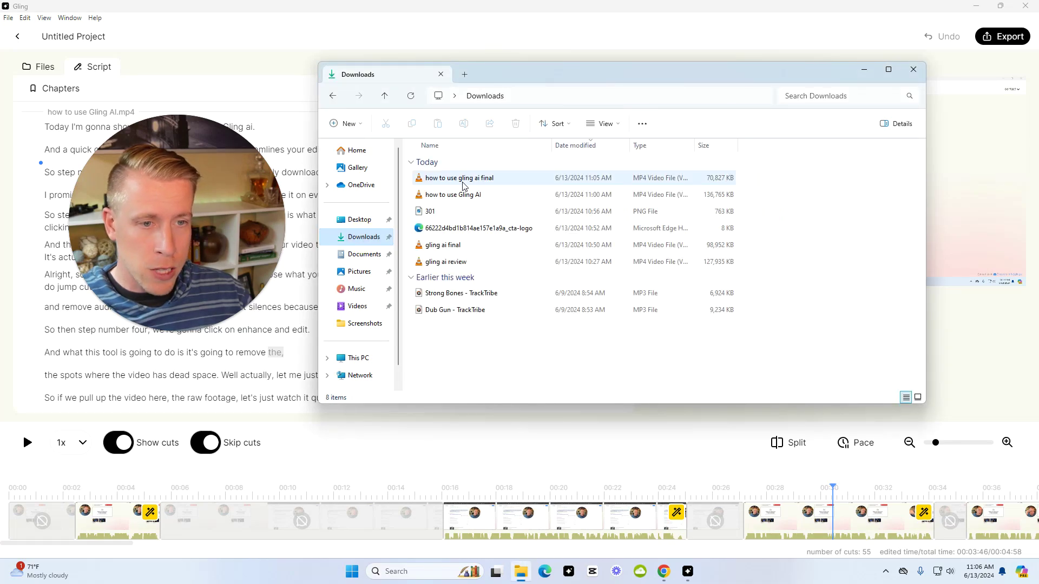
Play the exported 'how to use gling ai final' MP4 in VLC
{"action": "double_click", "coordinate": [463, 180]}
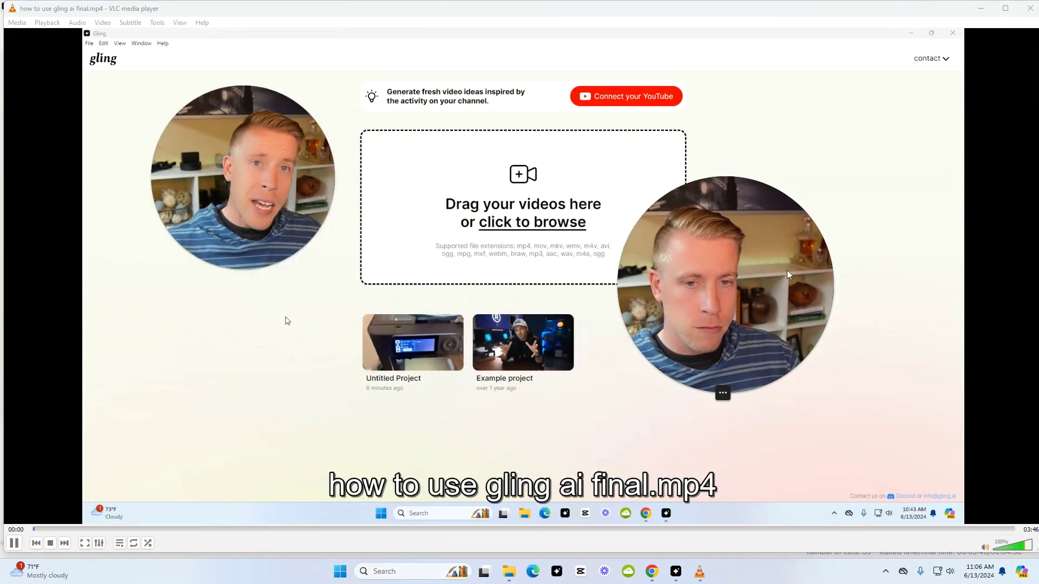